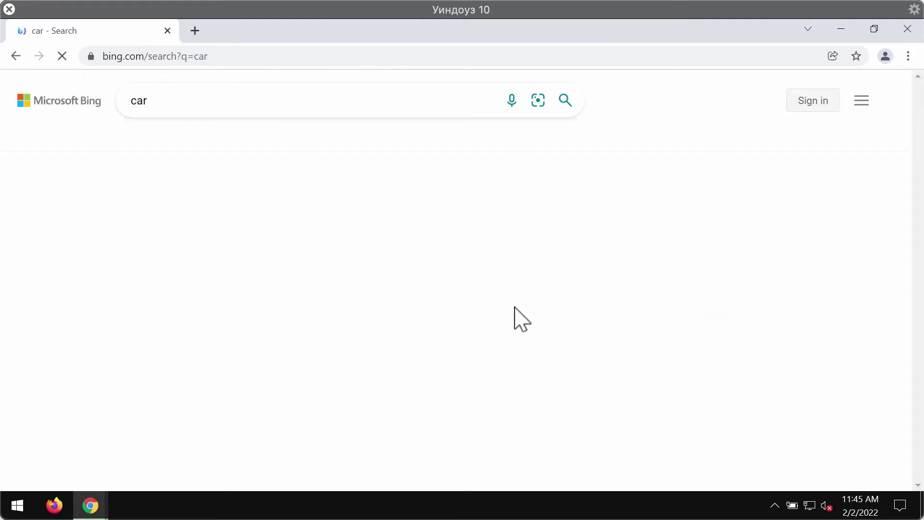
Step: Search 'iphone' from control-search.xyz, see it redirect to Bing, then go back
left_click(17, 57)
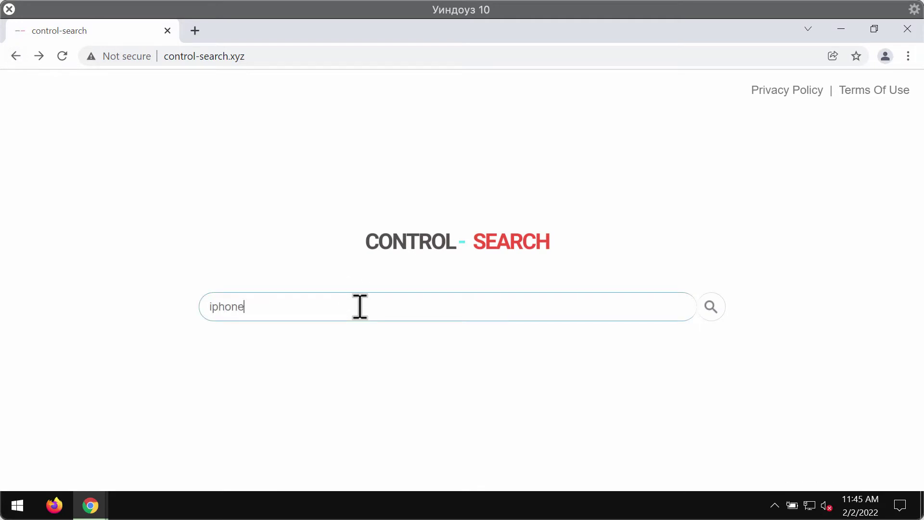
key("Return")
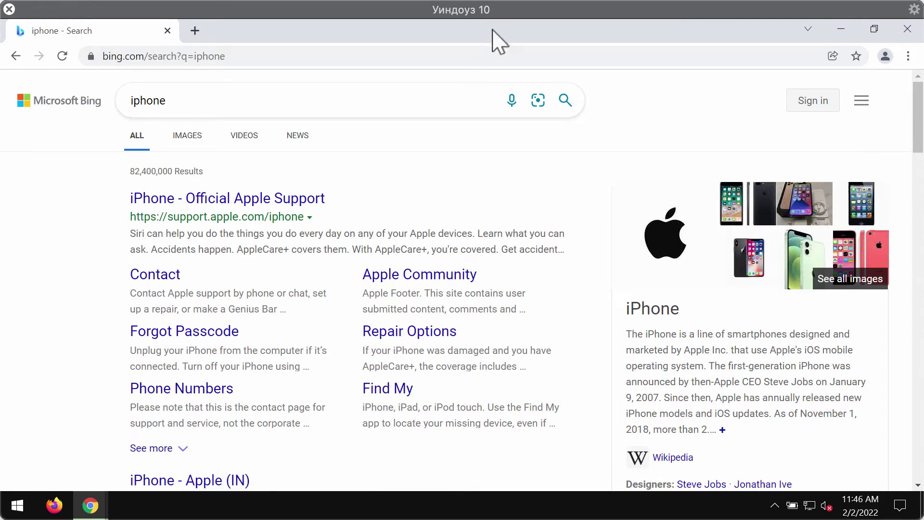
scroll(393, 292, "down", 1)
scroll(387, 295, "down", 5)
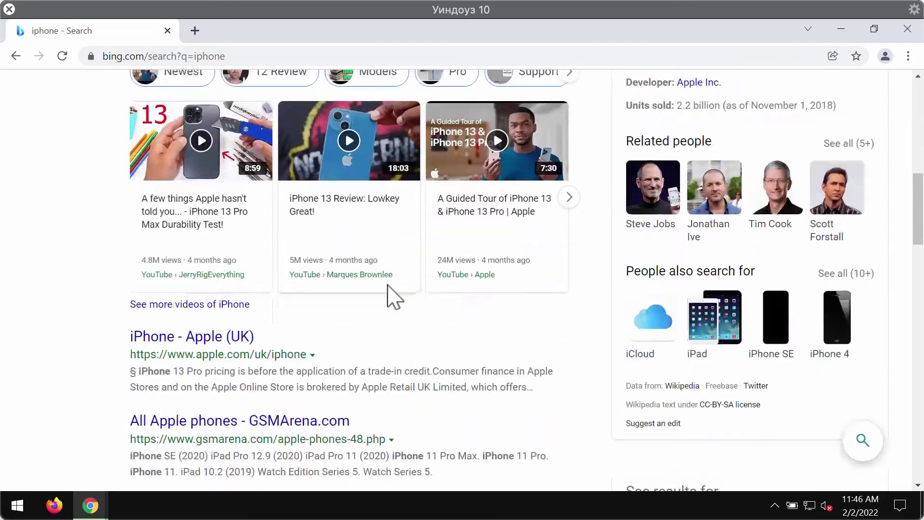
scroll(388, 295, "up", 6)
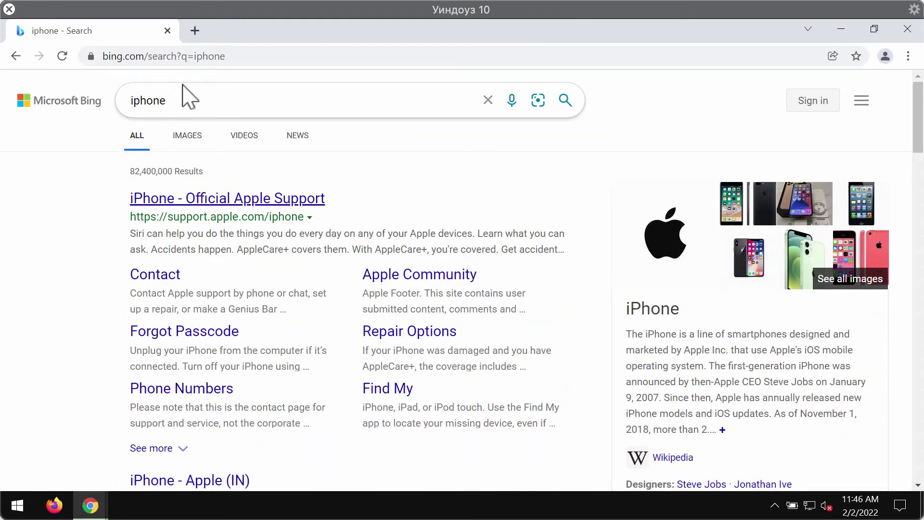
left_click(16, 57)
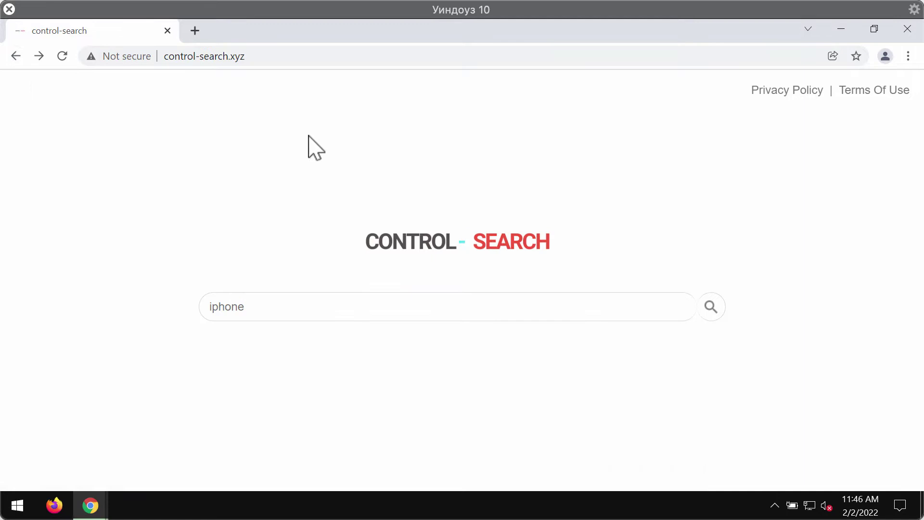
left_click(171, 58)
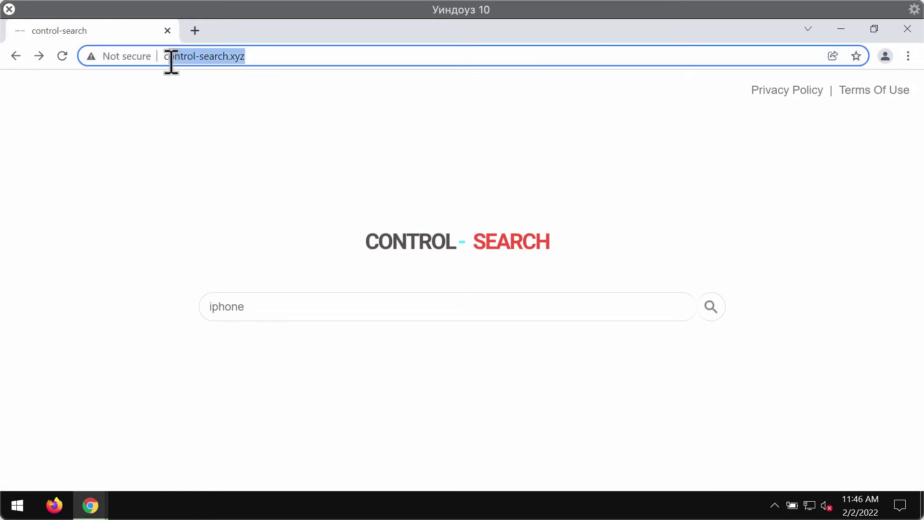
left_click(269, 59)
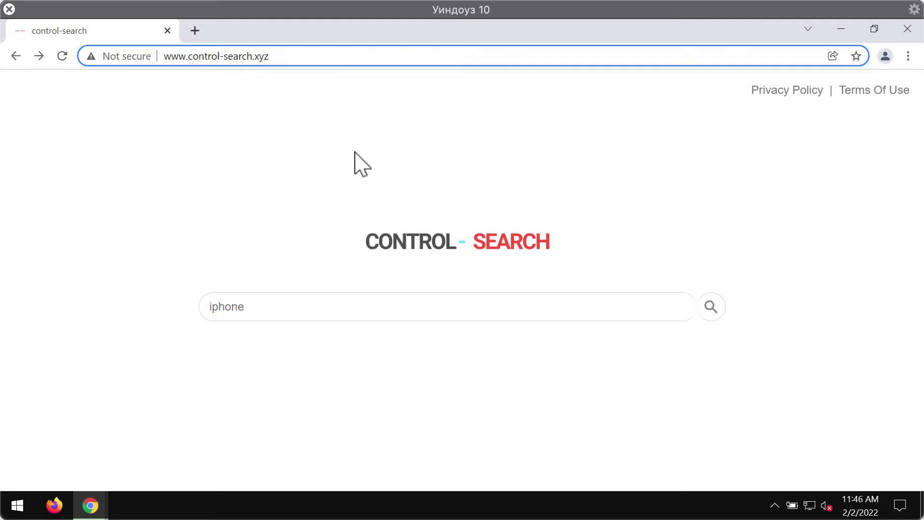
left_click(483, 160)
left_click(557, 54)
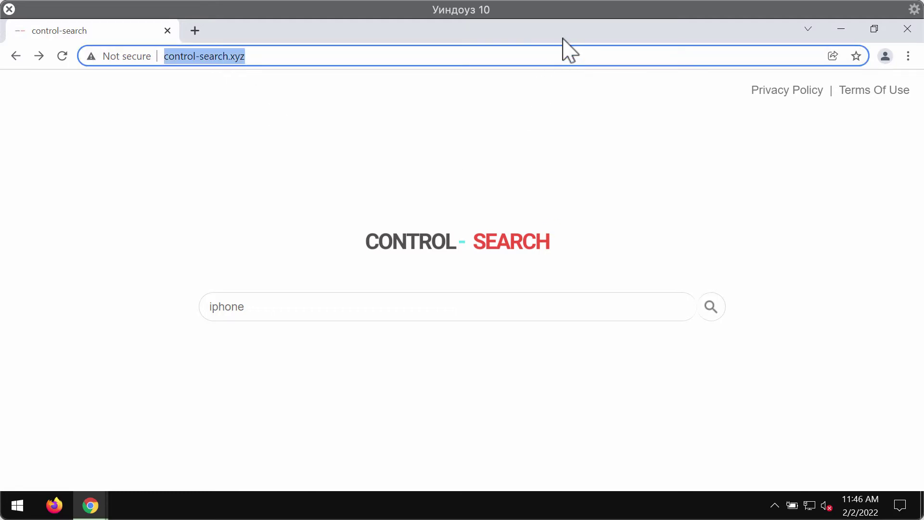
left_click(592, 173)
left_click(908, 57)
mouse_move(774, 261)
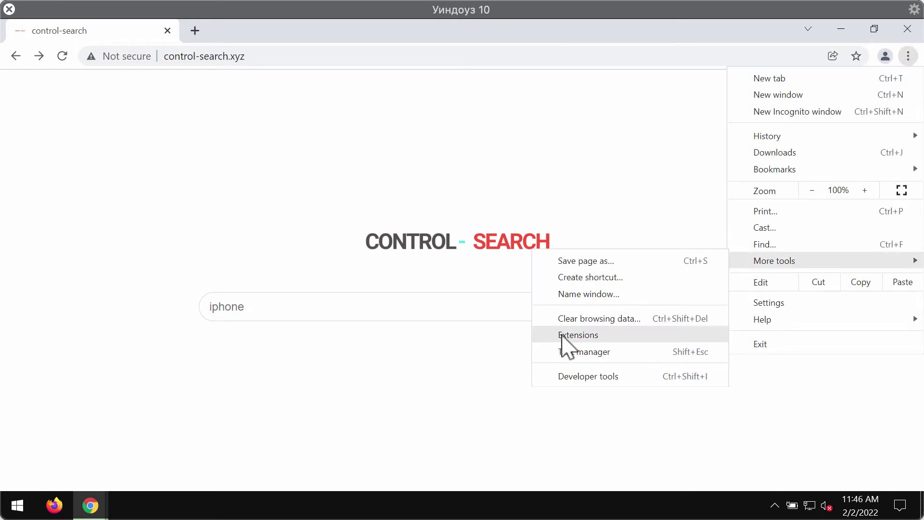
Step: Open More tools > Extensions and confirm the list of installed extensions is empty
left_click(570, 335)
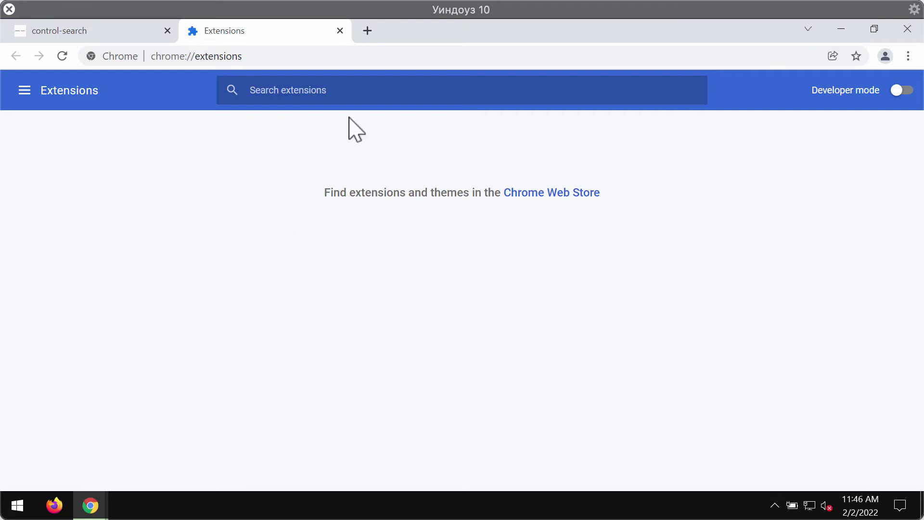
left_click(332, 54)
type("combocleaner.com")
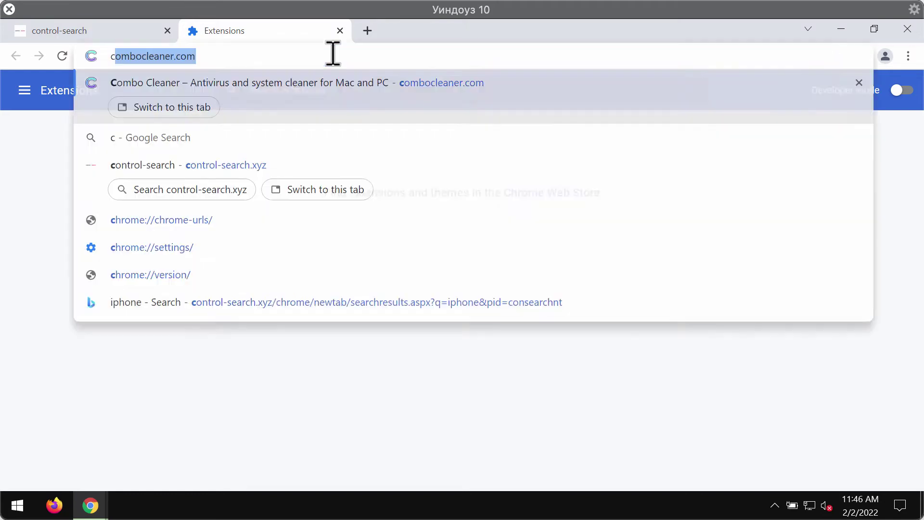
Step: Load combocleaner.com, minimize Chrome, and launch the Combo Cleaner desktop app
key("Return")
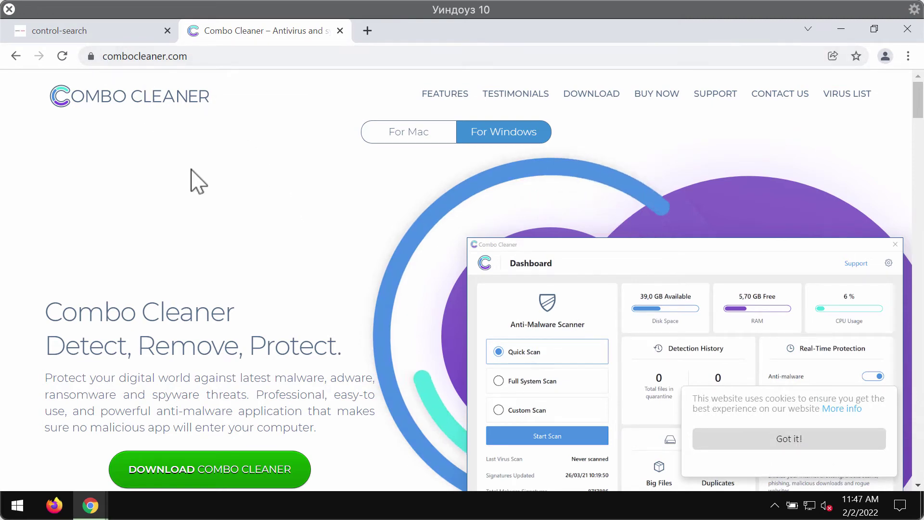
scroll(195, 238, "down", 2)
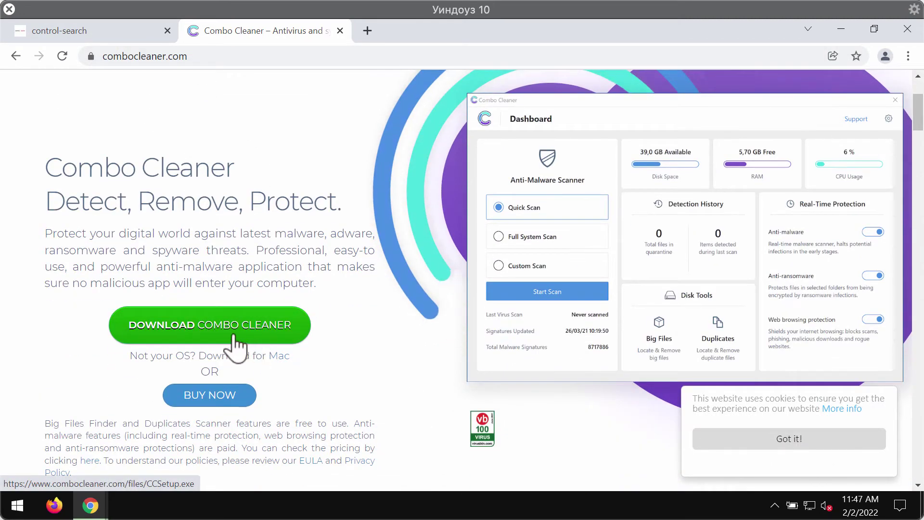
left_click(842, 33)
double_click(43, 184)
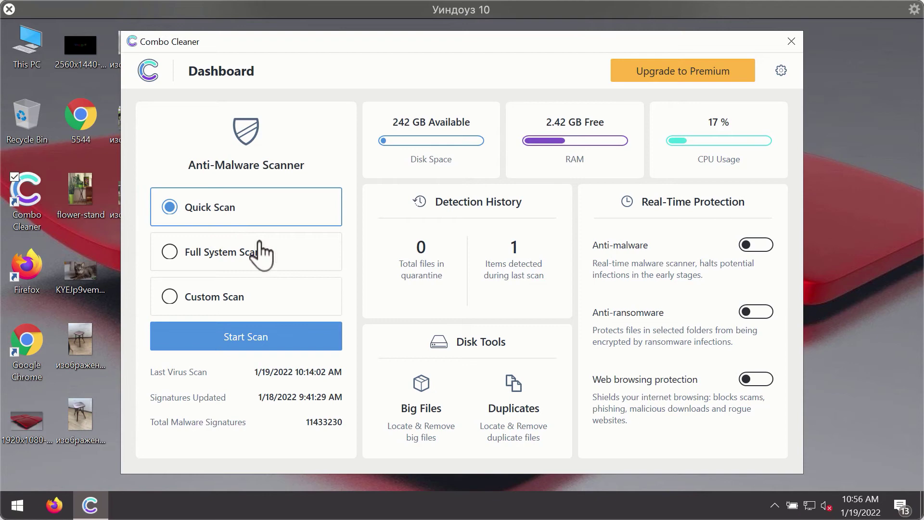
Step: Run Combo Cleaner's Quick Scan from the Dashboard with Start Scan
left_click(280, 354)
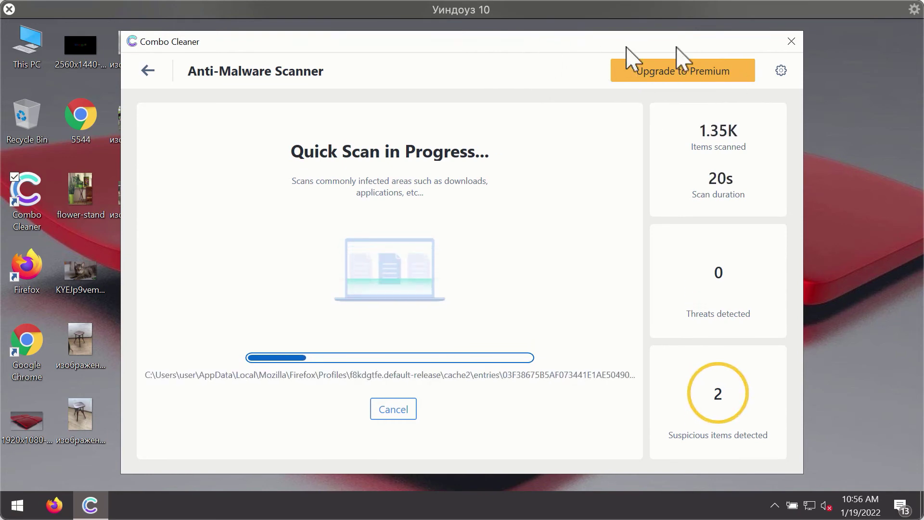
Step: Review the general and Anti-Ransomware settings, then return to the Dashboard
left_click(780, 71)
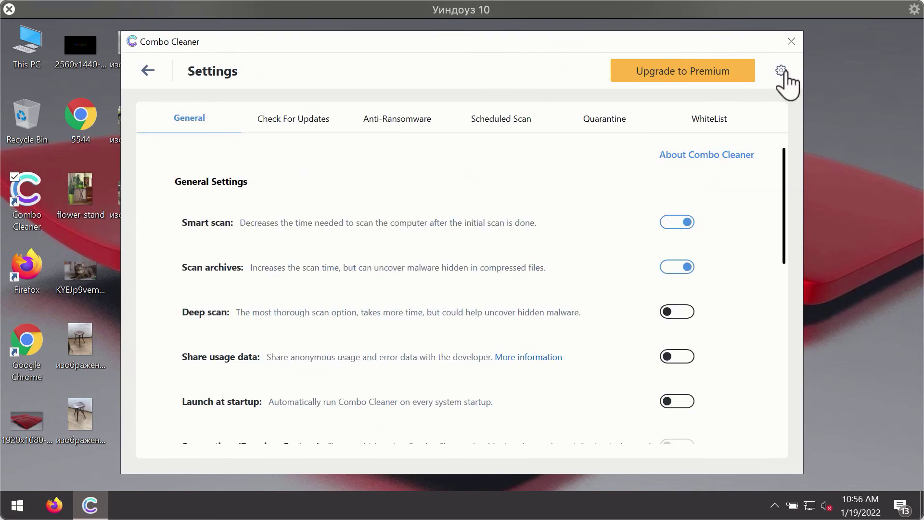
left_click(389, 124)
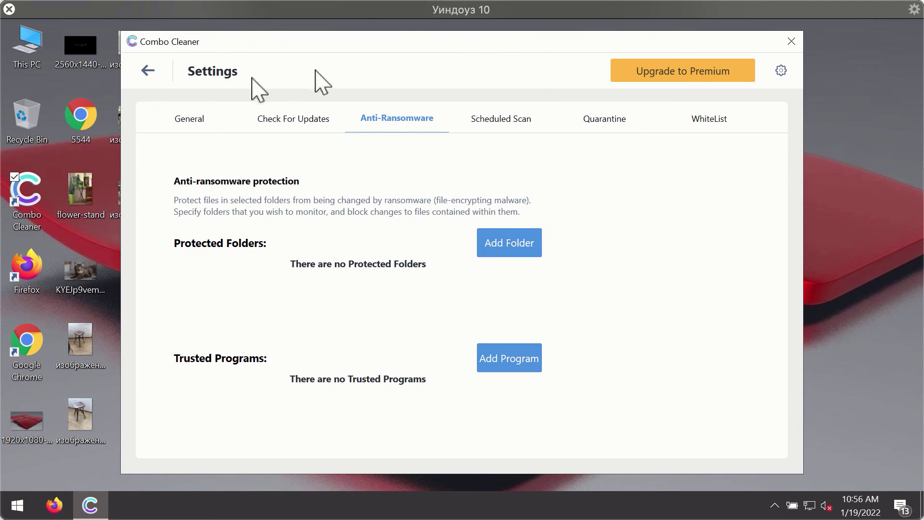
left_click(148, 71)
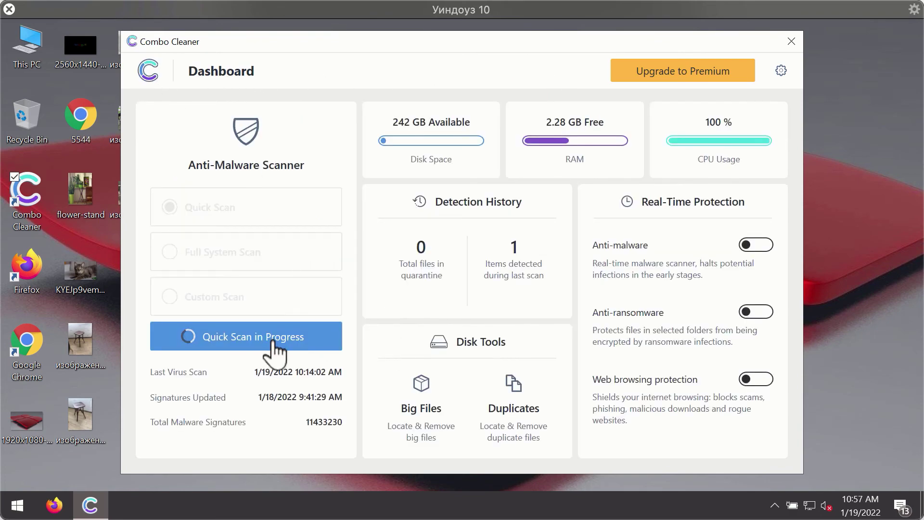
Step: Cancel the running quick scan from its progress view and confirm with Yes
left_click(274, 339)
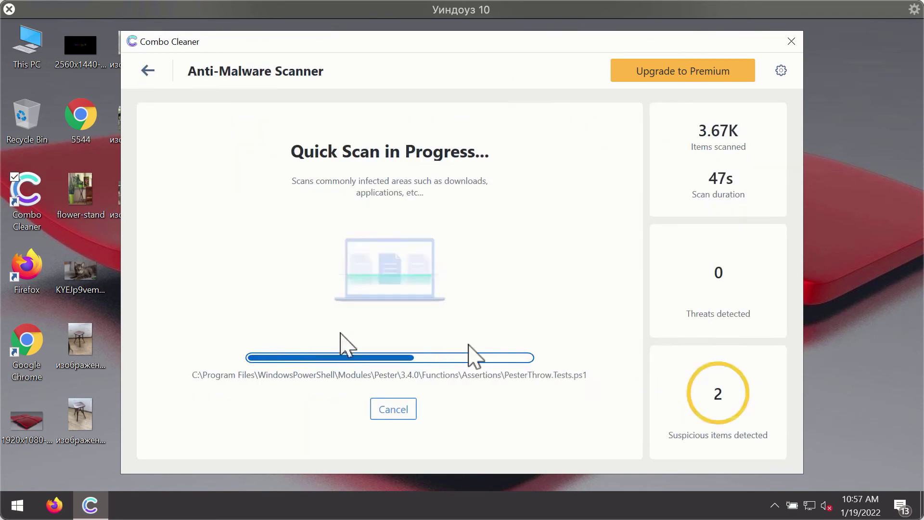
left_click(402, 413)
left_click(442, 330)
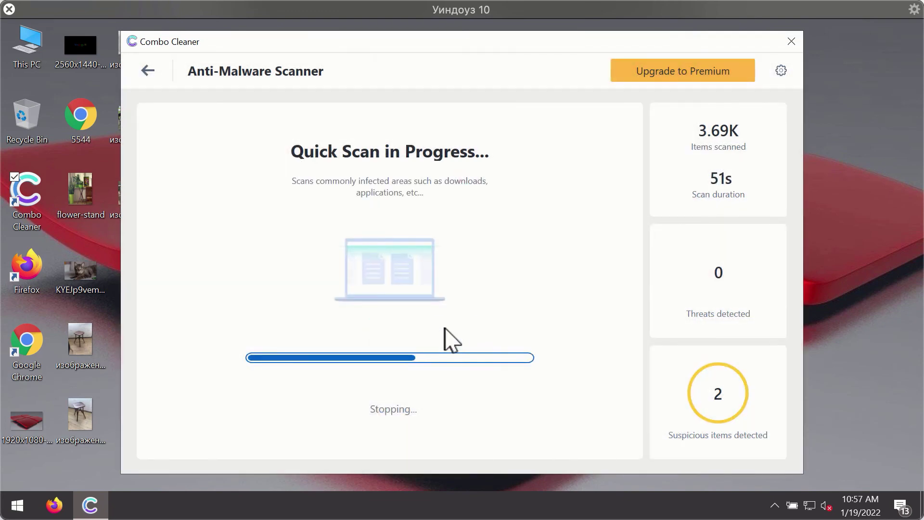